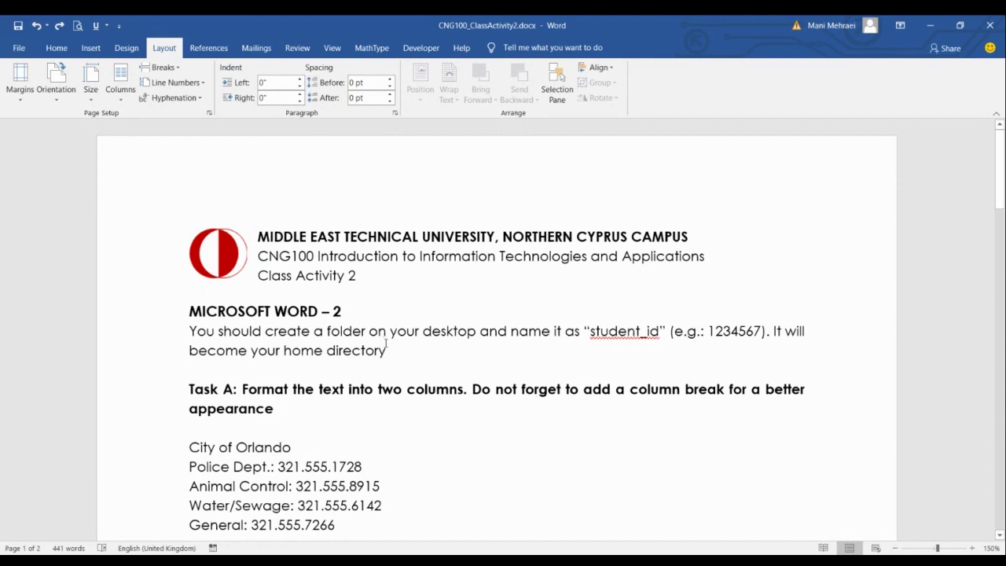
# Select the contact list from City of Orlando down to Sunday 1:00-5:00.
pyautogui.scroll(-5, 385, 339)
pyautogui.scroll(1, 390, 334)
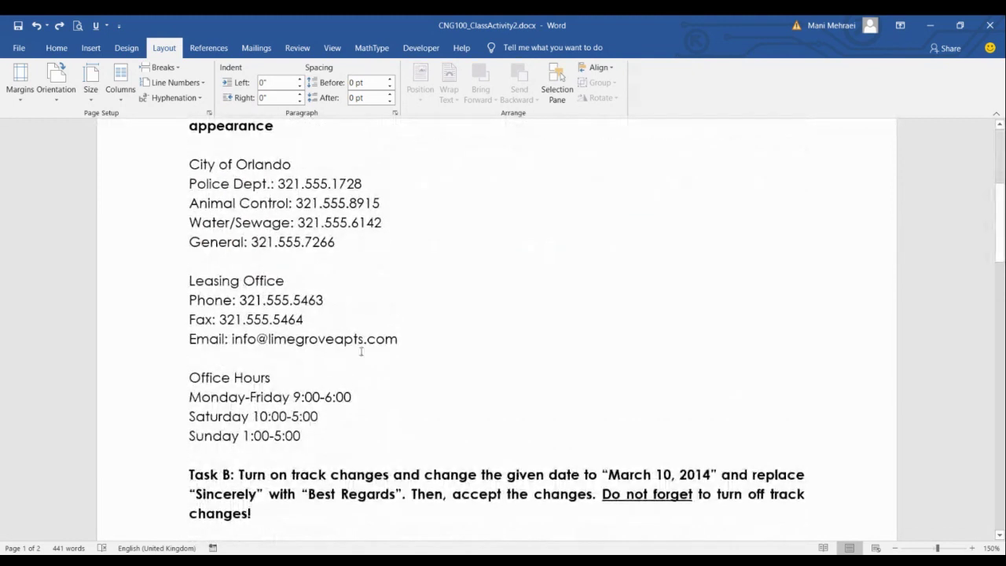
pyautogui.scroll(1, 362, 348)
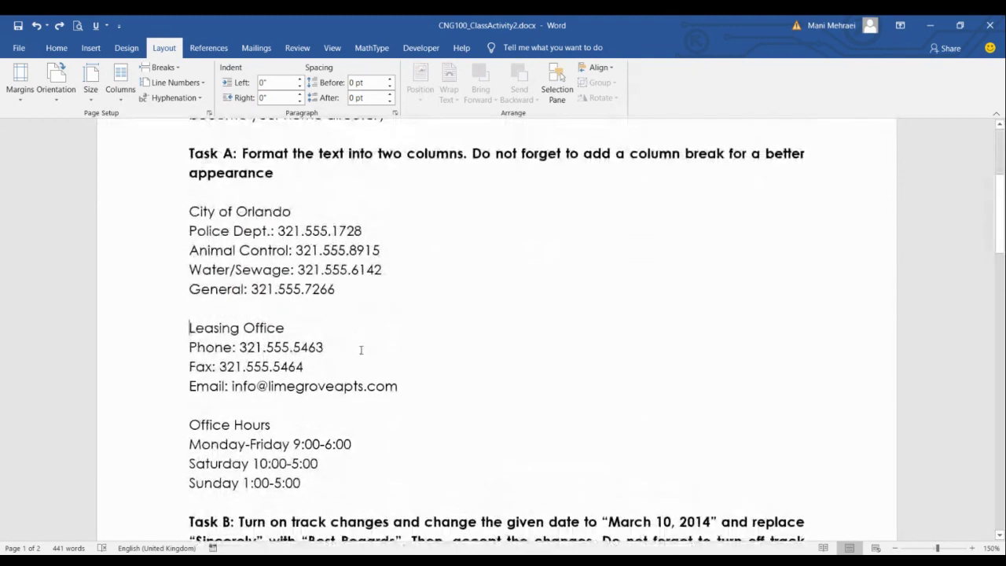
pyautogui.click(297, 478)
pyautogui.moveTo(297, 478); pyautogui.dragTo(192, 224)
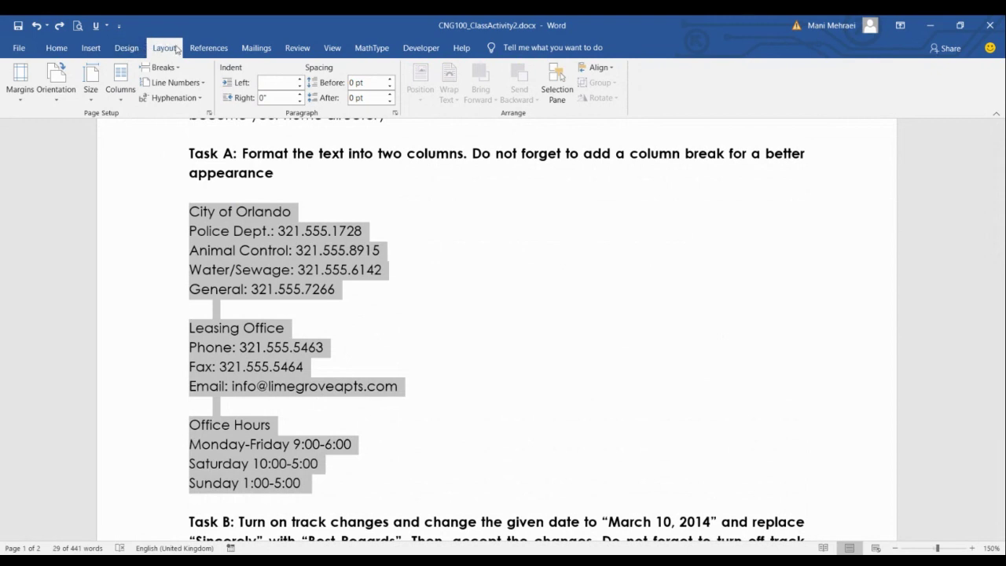
# Format the selected contact list as two columns from the Layout tab.
pyautogui.click(91, 49)
pyautogui.click(209, 48)
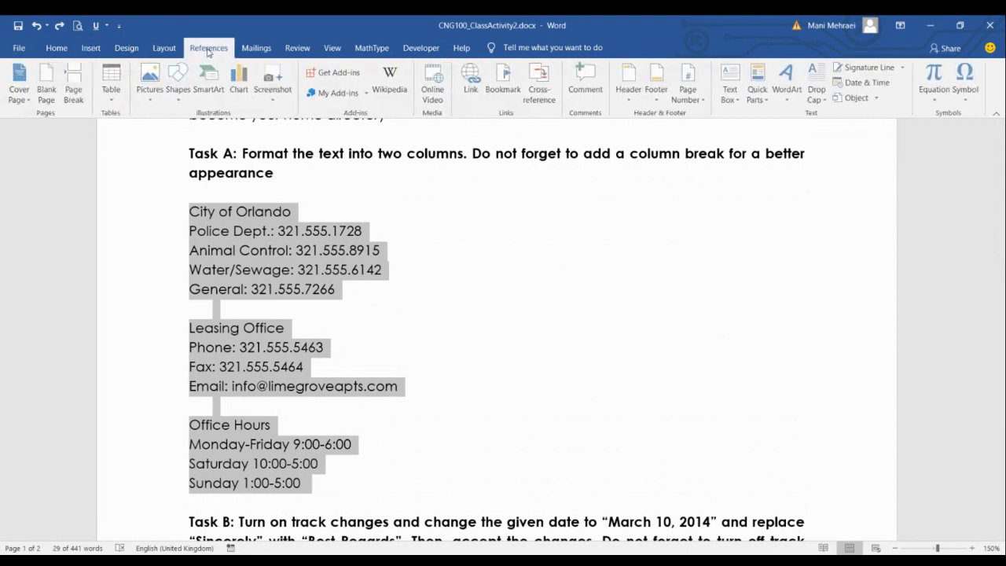
pyautogui.click(164, 48)
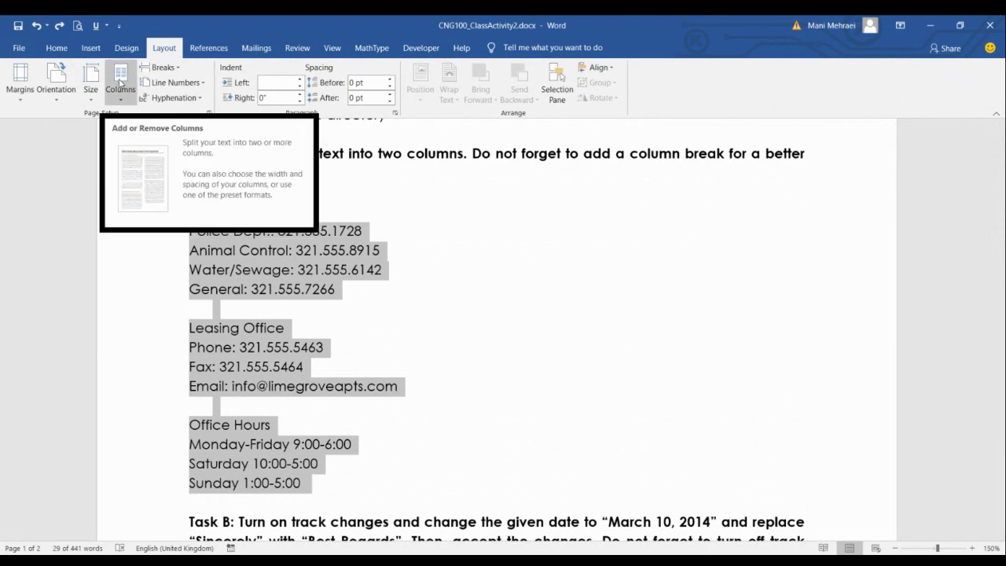
pyautogui.click(125, 76)
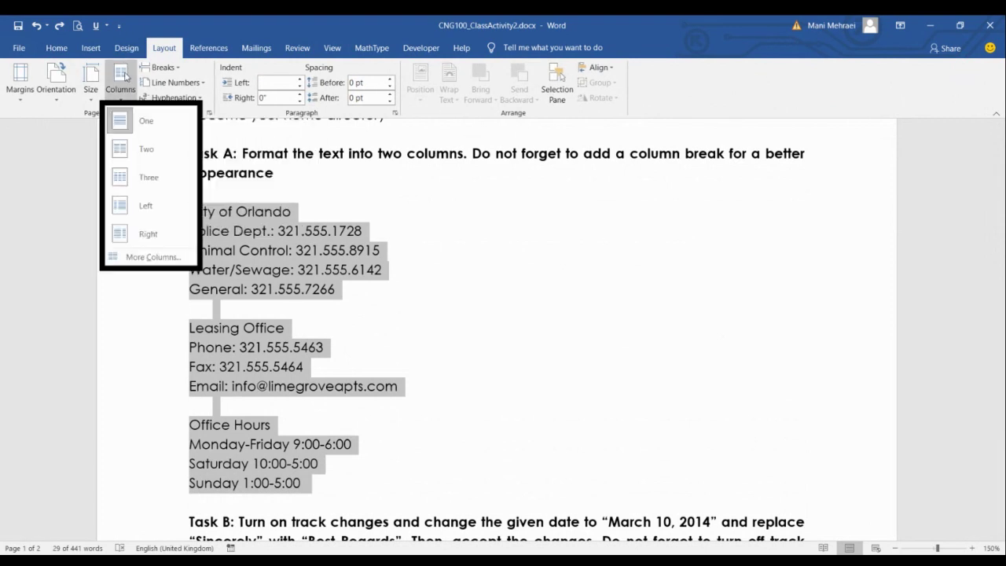
pyautogui.click(142, 154)
pyautogui.click(570, 167)
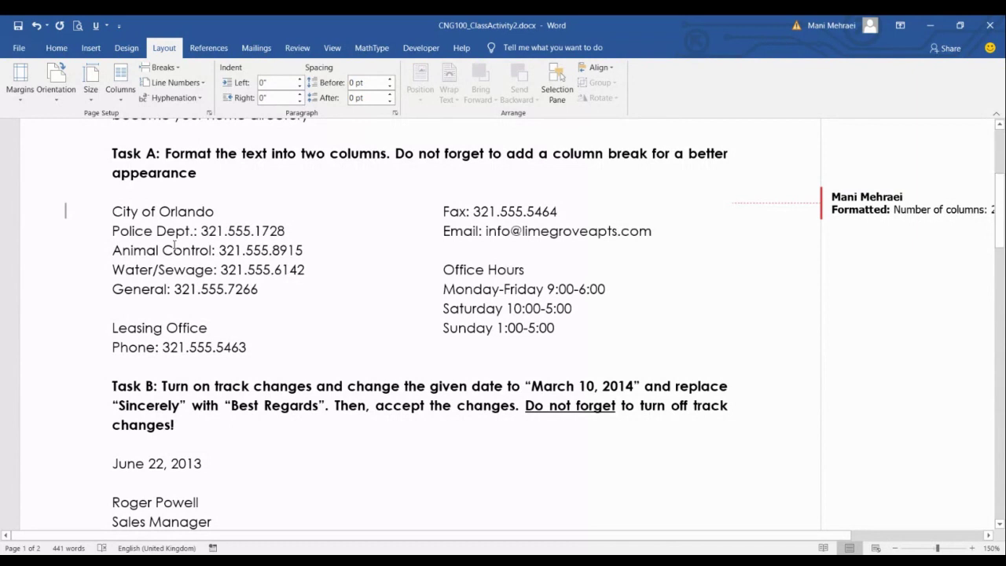
# Insert a column break before 'Leasing Office' so it starts the right-hand column.
pyautogui.click(113, 328)
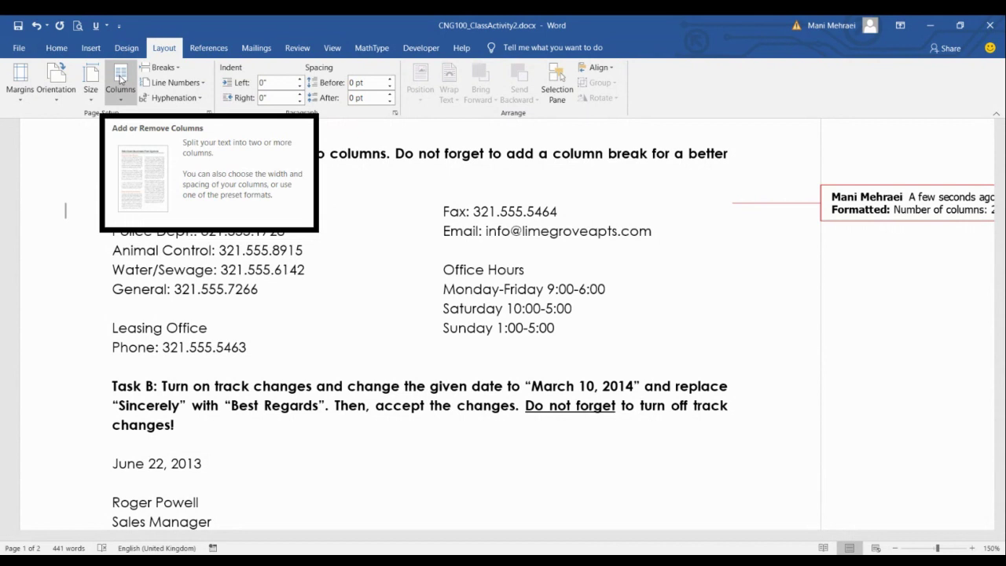
pyautogui.click(162, 69)
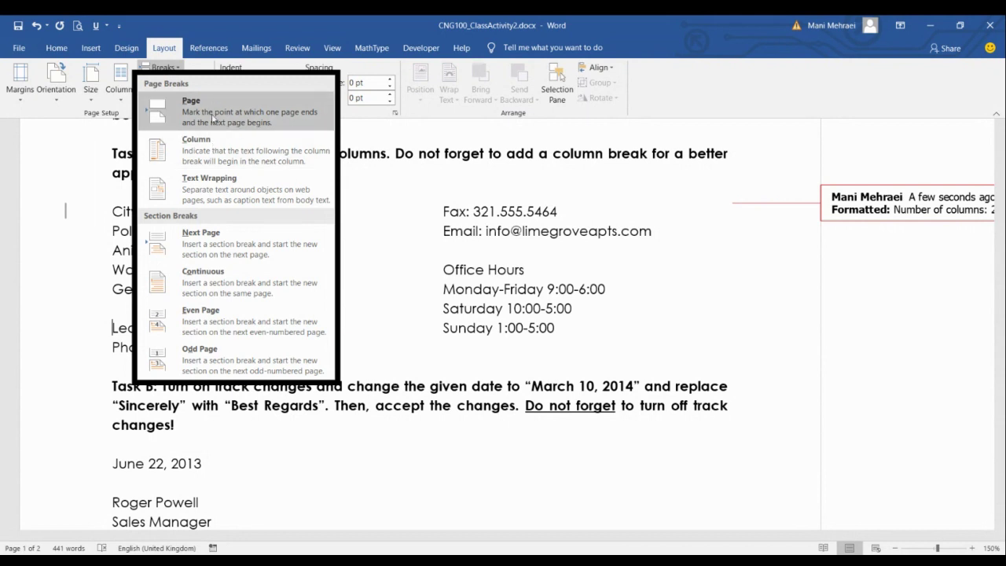
pyautogui.click(217, 148)
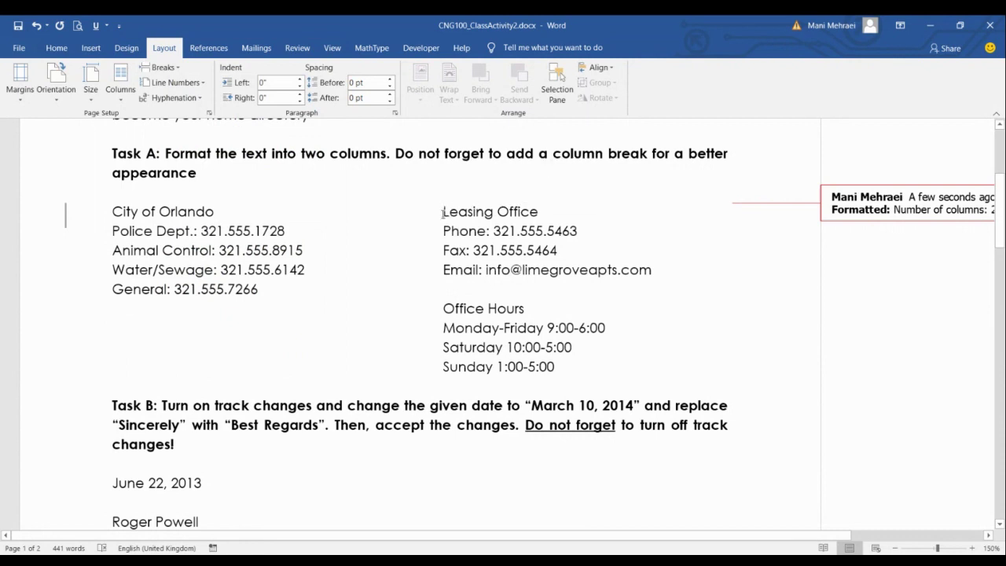
# Turn on Track Changes from the Review tab with the All Markup display.
pyautogui.moveTo(460, 204)
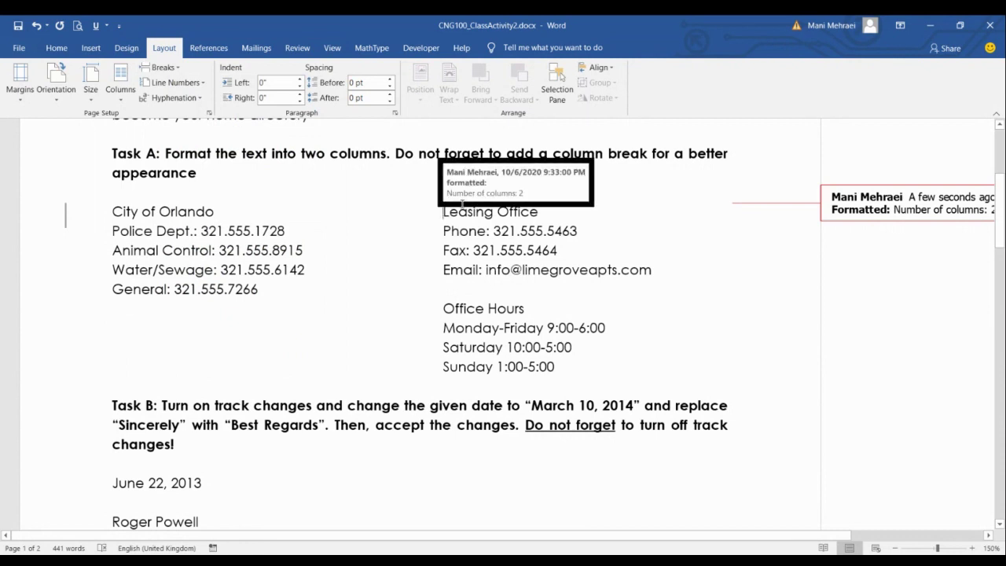
pyautogui.scroll(-3, 259, 291)
pyautogui.scroll(-3, 270, 279)
pyautogui.scroll(1, 270, 274)
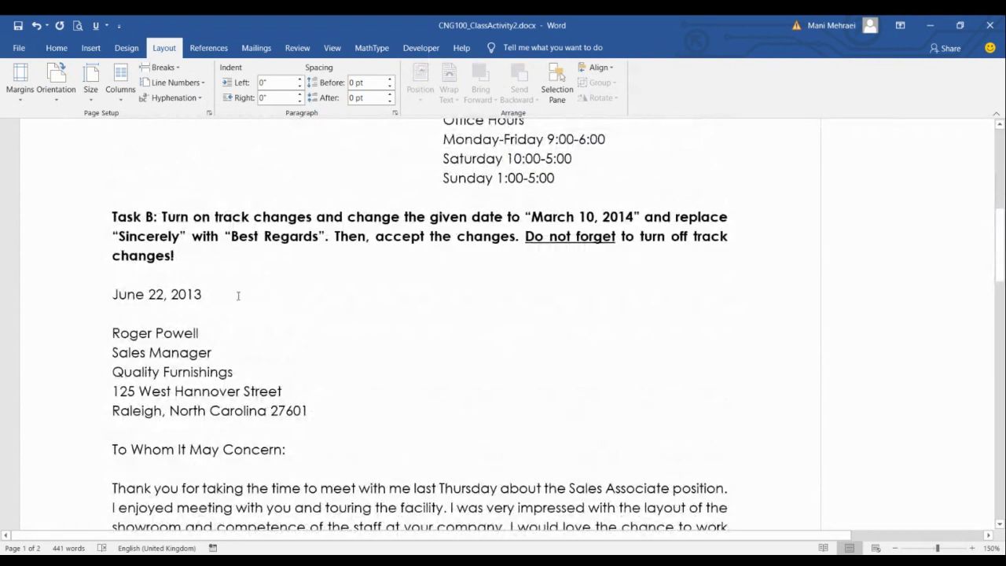
pyautogui.scroll(-2, 239, 296)
pyautogui.scroll(1, 205, 260)
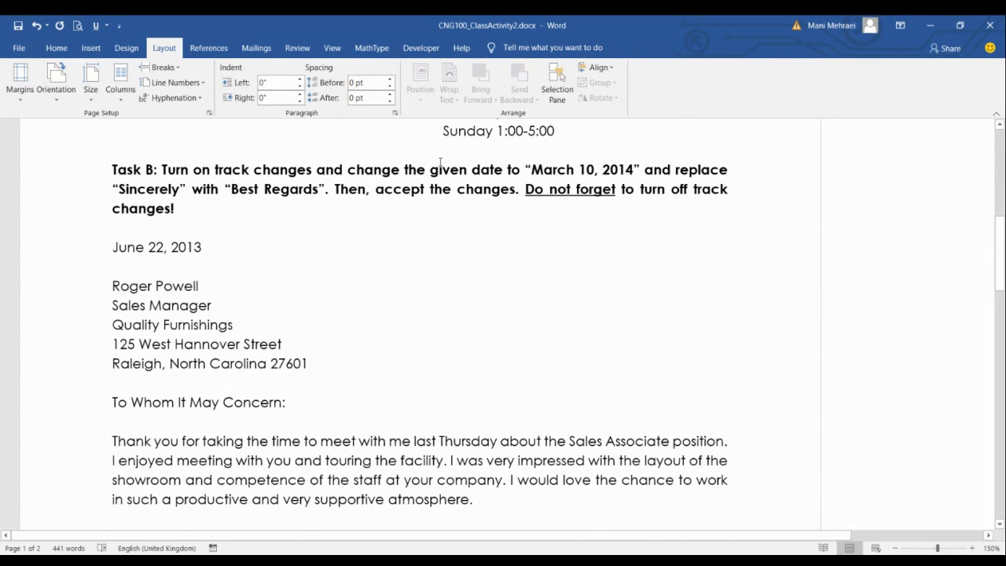
pyautogui.click(298, 48)
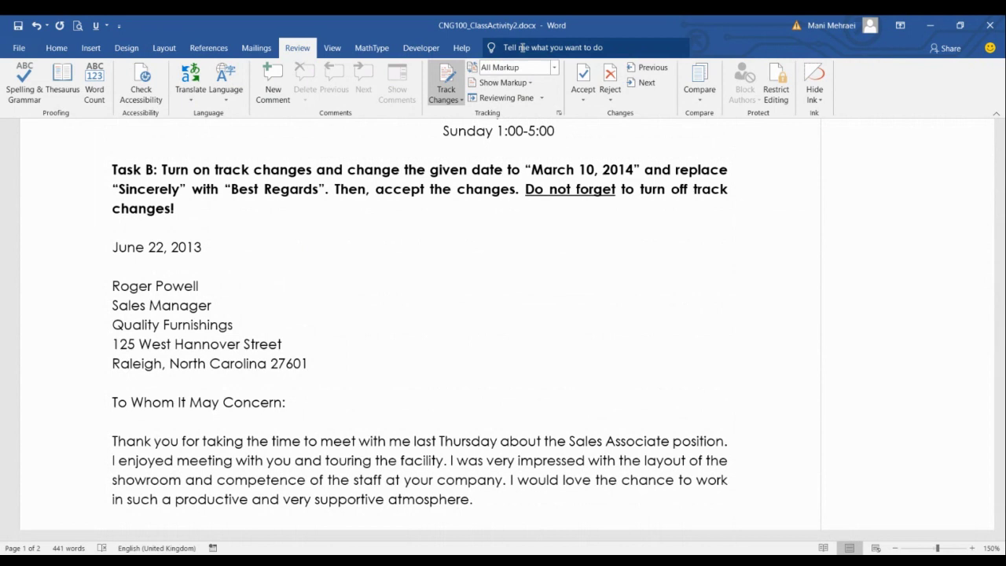
pyautogui.click(447, 76)
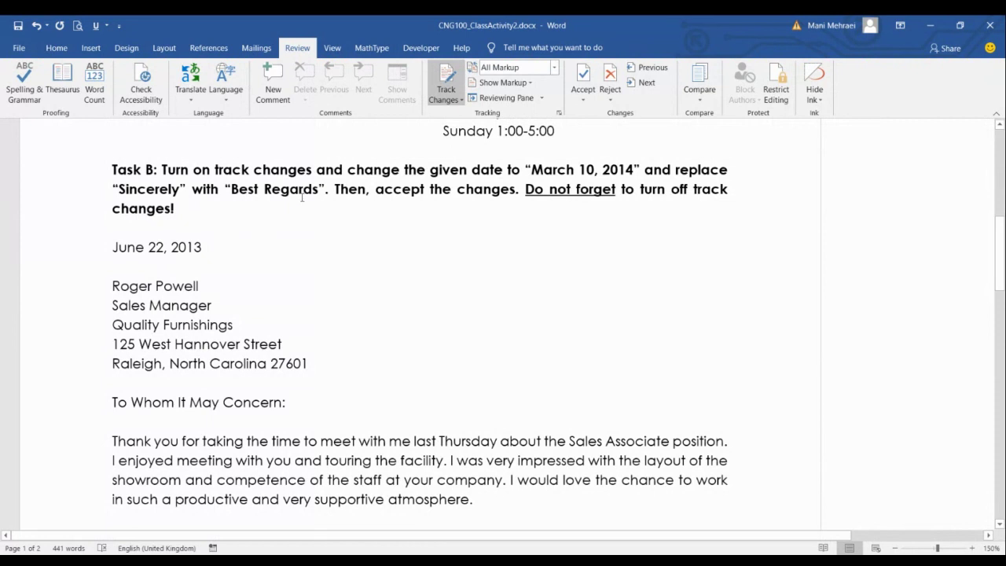
pyautogui.click(554, 68)
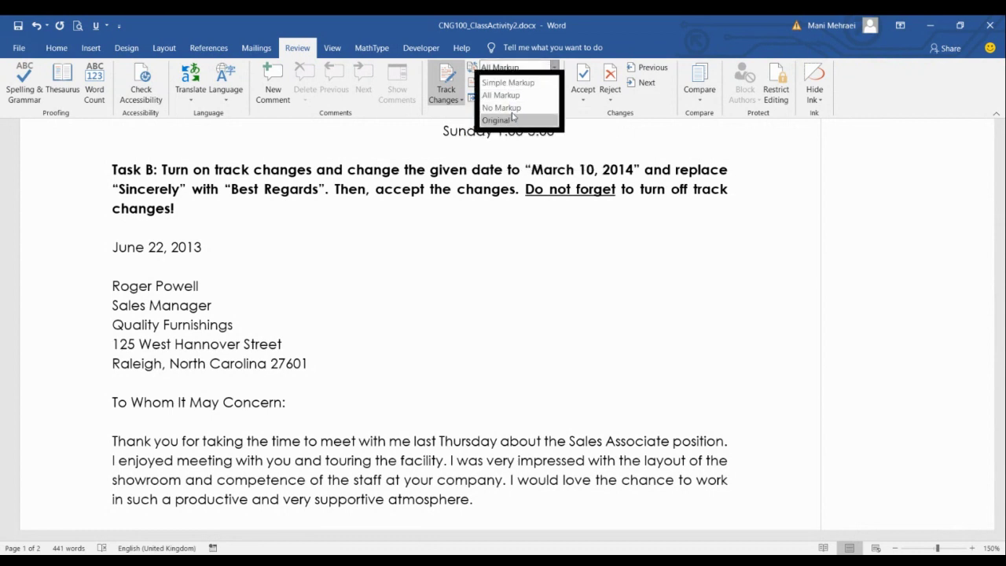
pyautogui.click(554, 67)
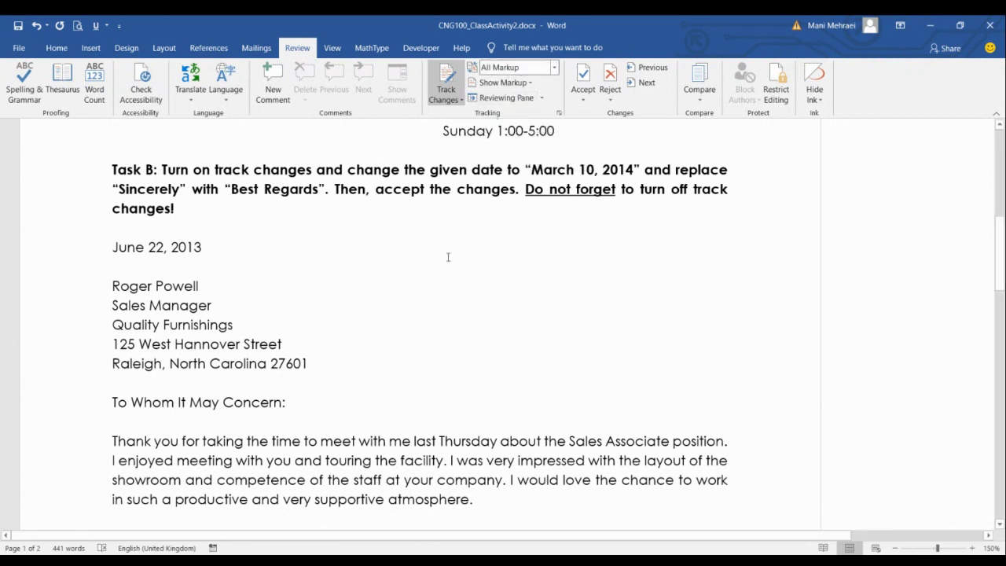
pyautogui.click(324, 237)
# Replace the date June 22, 2013 with March 10th, 2014 as a tracked change.
pyautogui.moveTo(212, 247); pyautogui.dragTo(112, 250)
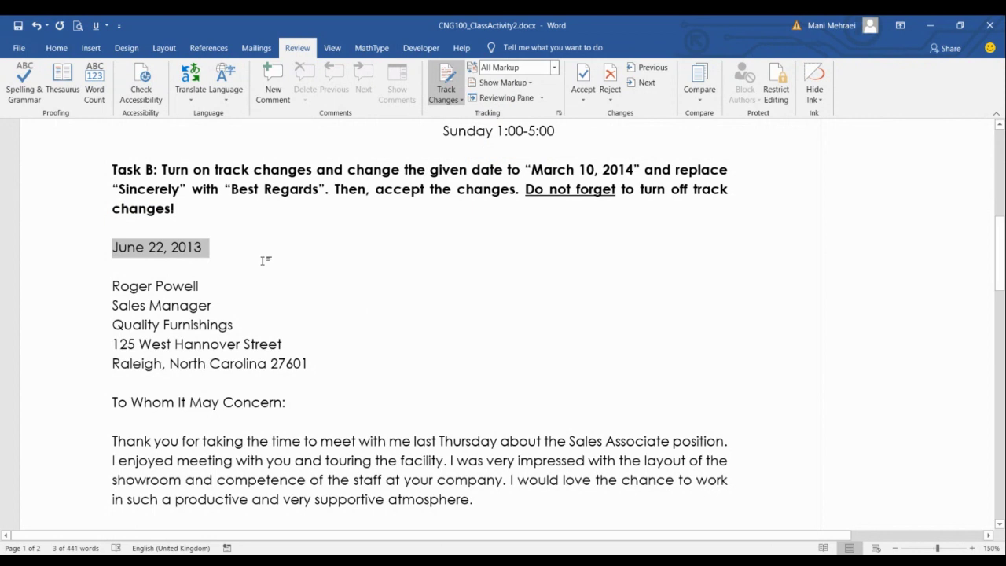
pyautogui.press('Delete')
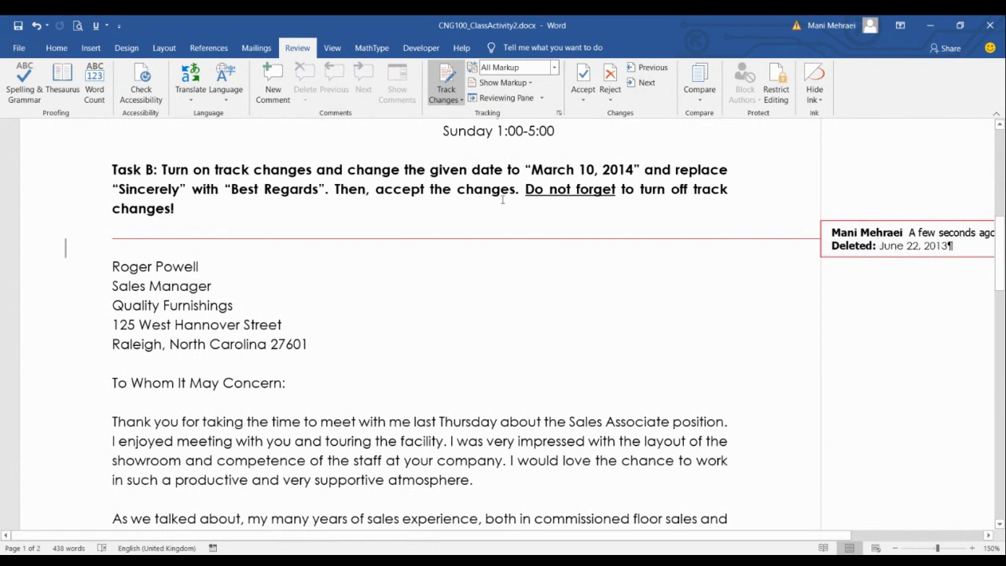
pyautogui.write('March ')
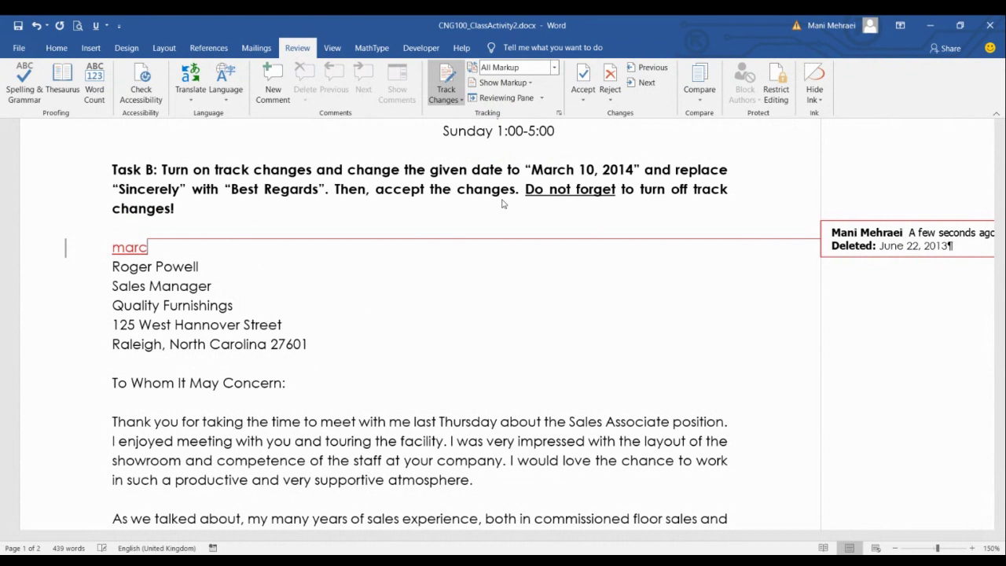
pyautogui.write('10th')
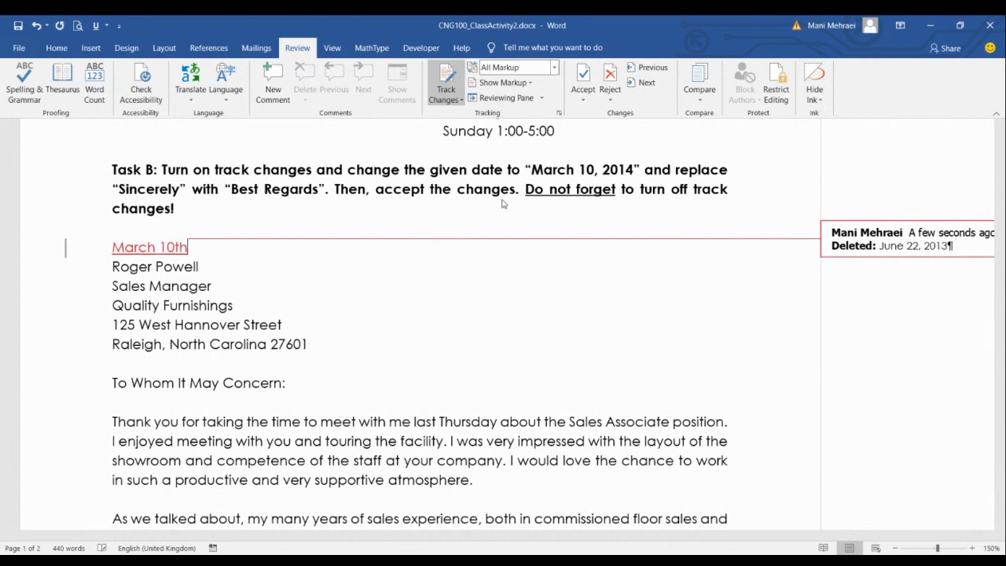
pyautogui.write(', 2014')
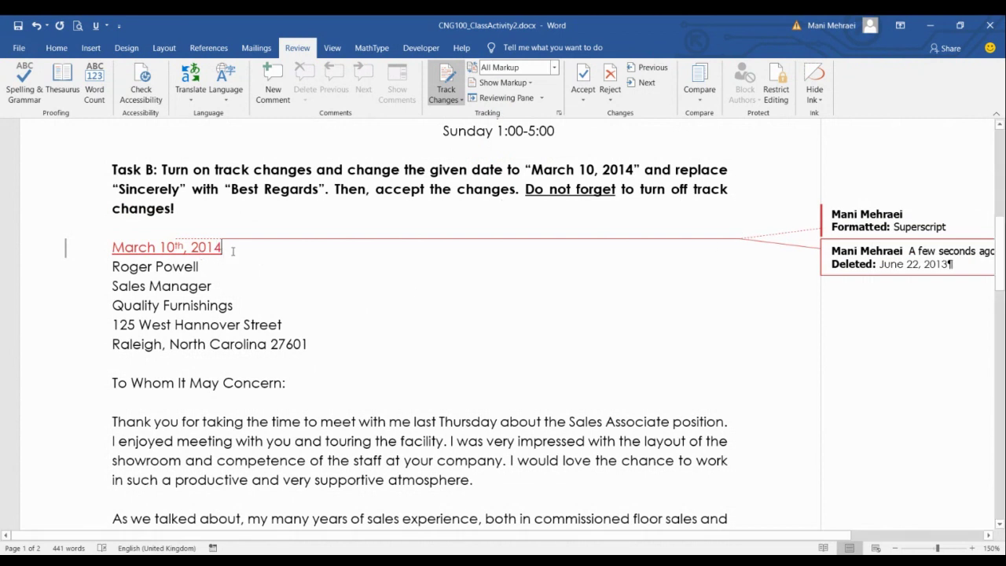
pyautogui.moveTo(159, 250)
# Replace 'Sincerely' in the closing with 'Best regards' as a tracked change.
pyautogui.scroll(-3, 226, 330)
pyautogui.scroll(-8, 226, 330)
pyautogui.moveTo(174, 331); pyautogui.dragTo(111, 324)
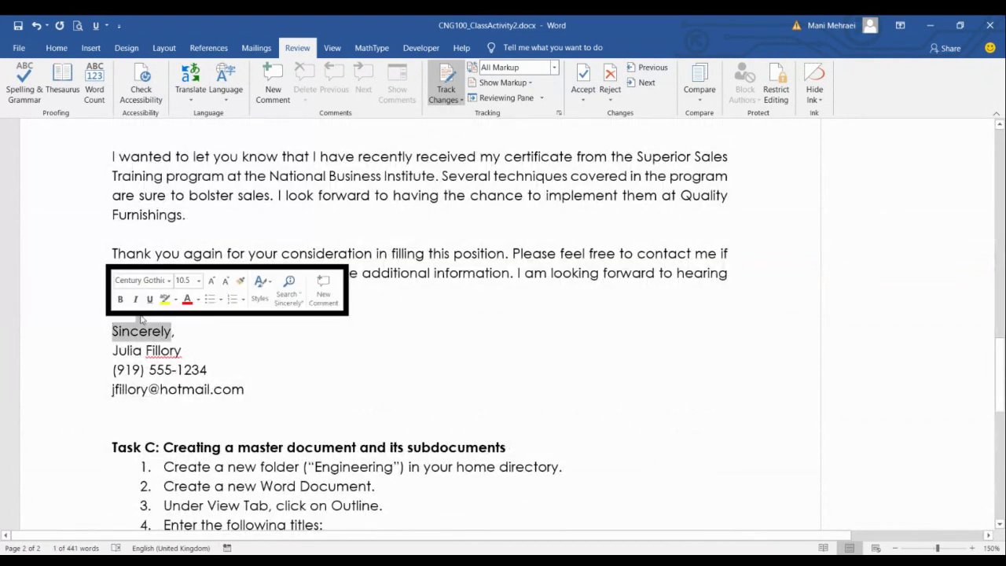
pyautogui.moveTo(172, 331); pyautogui.dragTo(113, 331)
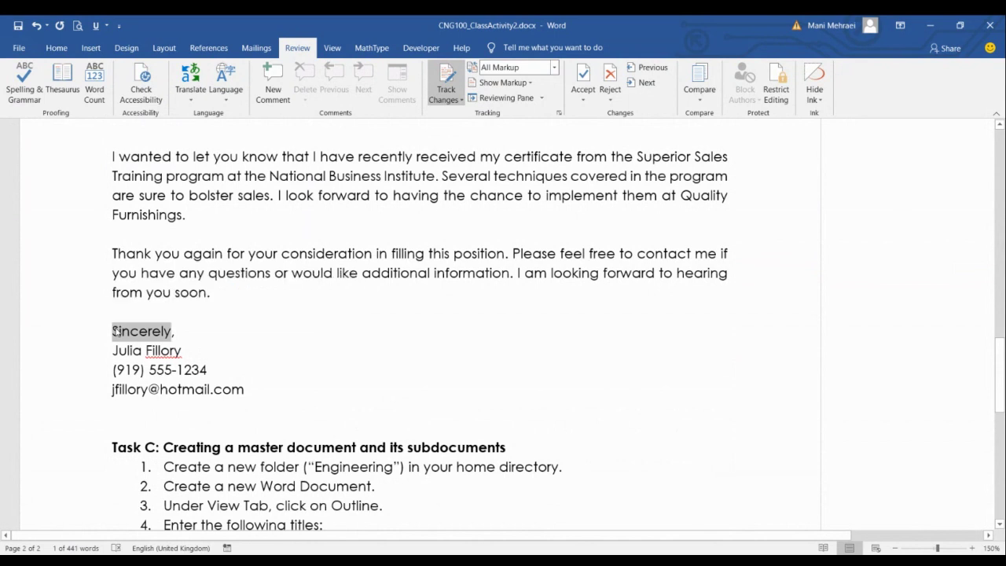
pyautogui.press('Delete')
pyautogui.write('Best re')
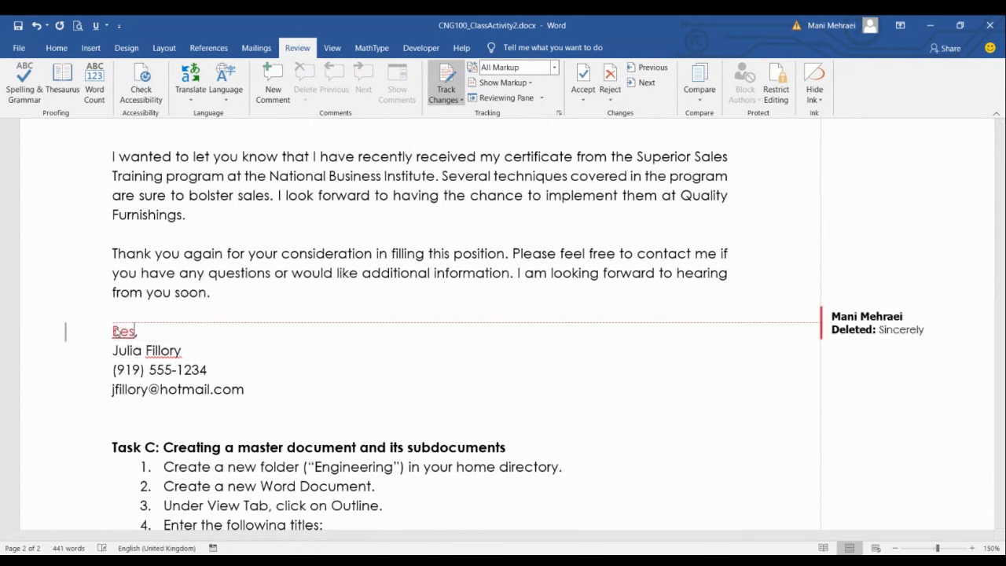
pyautogui.write('gards')
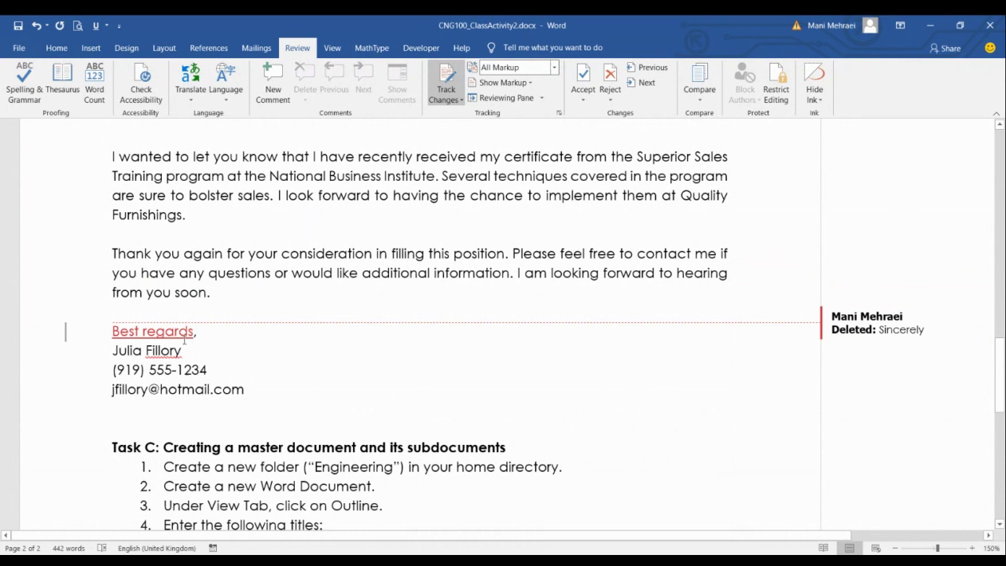
# Accept all tracked changes in the document via Accept All Changes.
pyautogui.scroll(15, 507, 285)
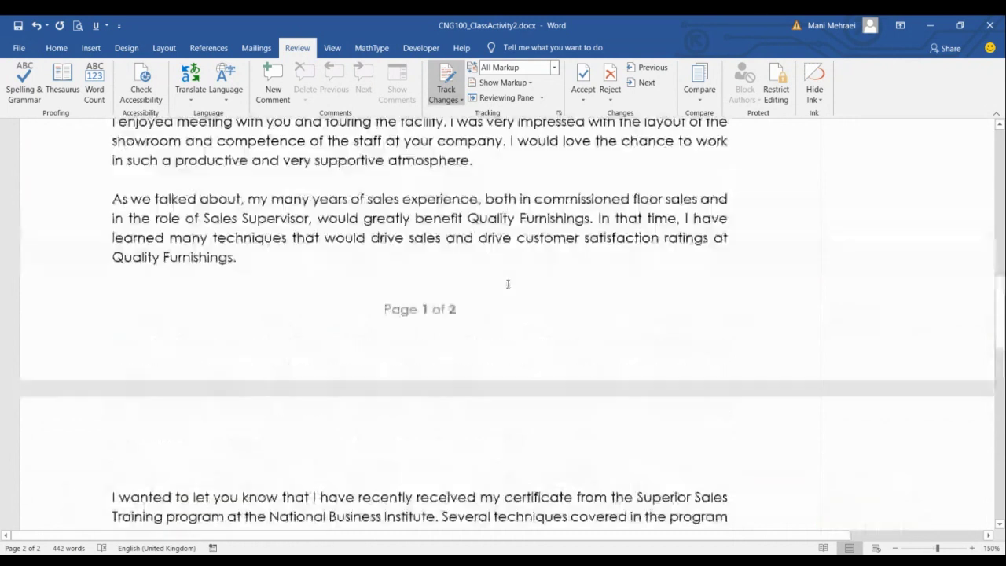
pyautogui.scroll(1, 507, 286)
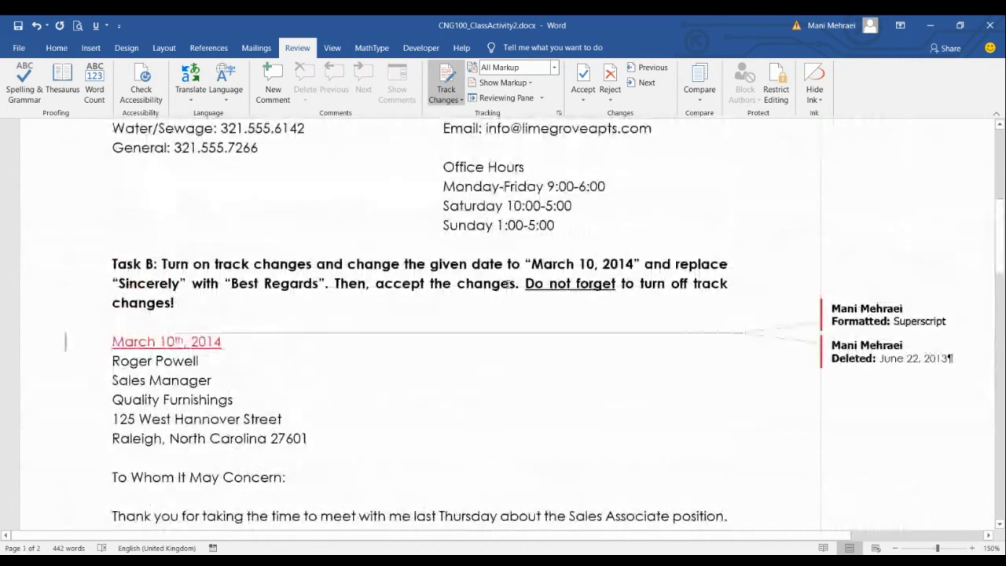
pyautogui.scroll(1, 507, 285)
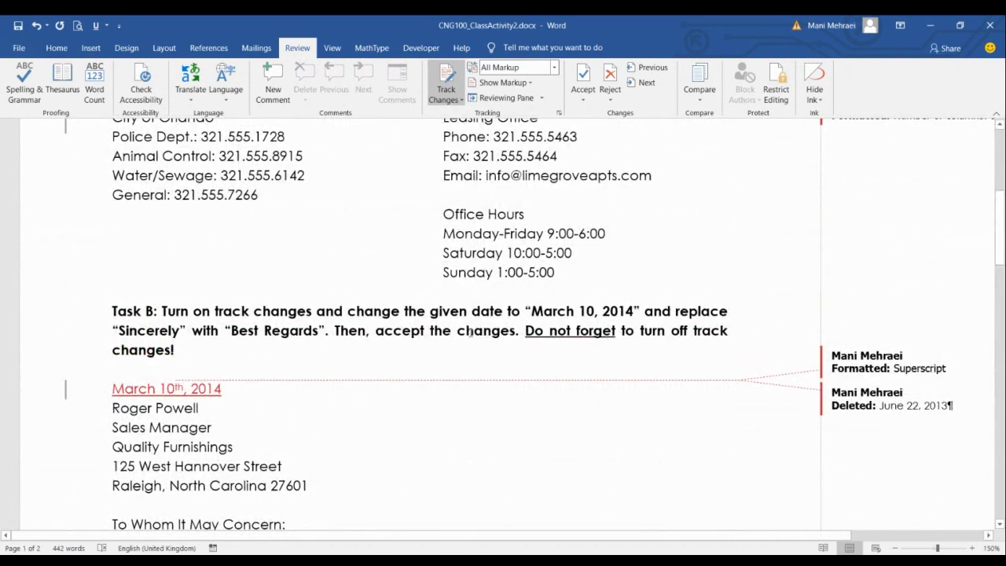
pyautogui.scroll(-2, 470, 333)
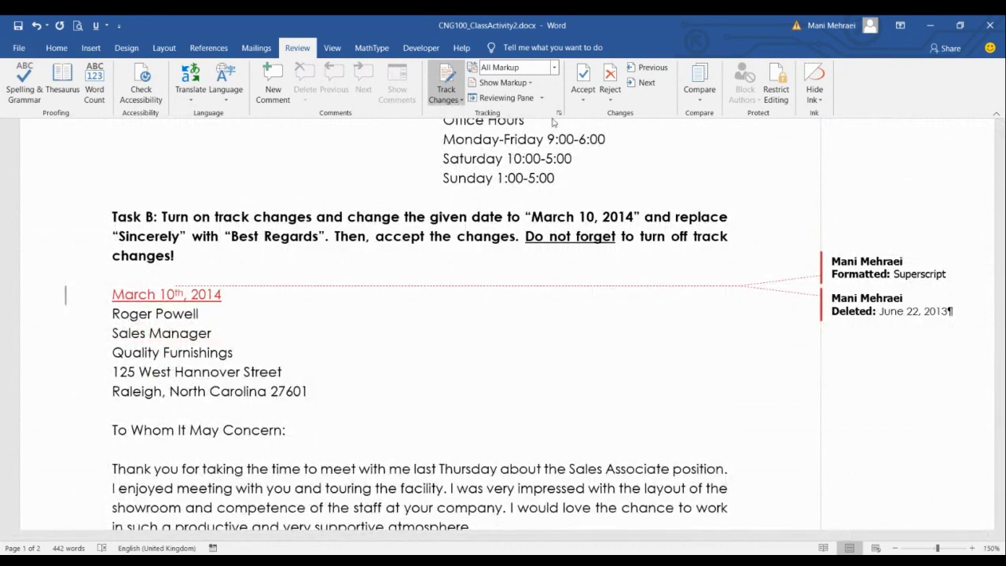
pyautogui.click(583, 96)
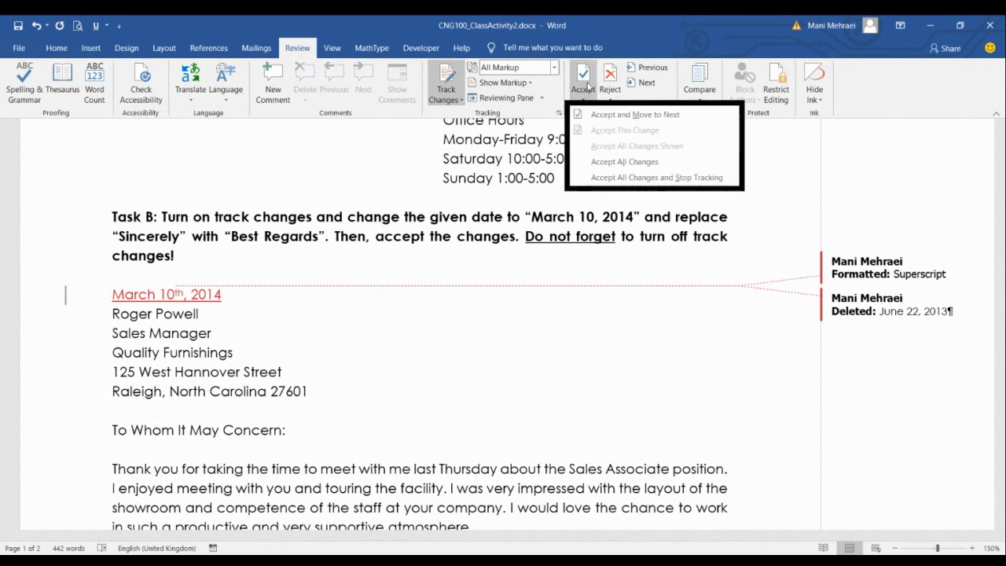
pyautogui.click(618, 161)
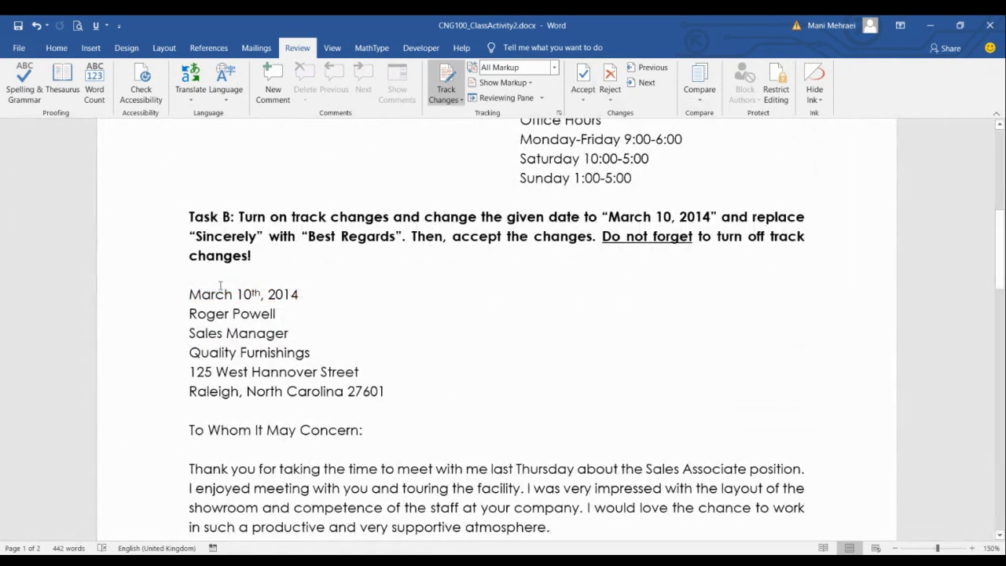
pyautogui.scroll(-3, 245, 288)
pyautogui.scroll(-5, 262, 269)
pyautogui.scroll(8, 260, 259)
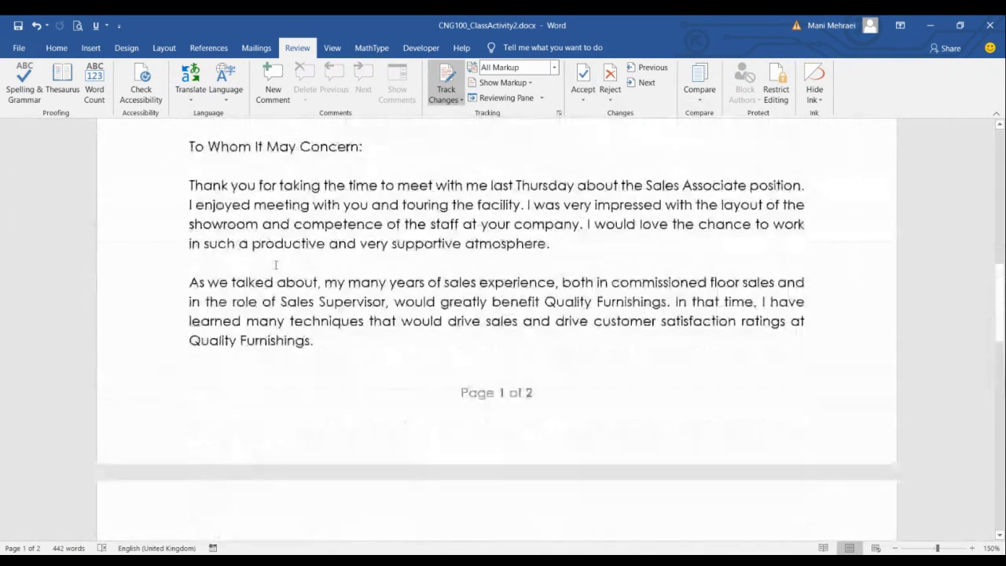
pyautogui.scroll(-10, 240, 194)
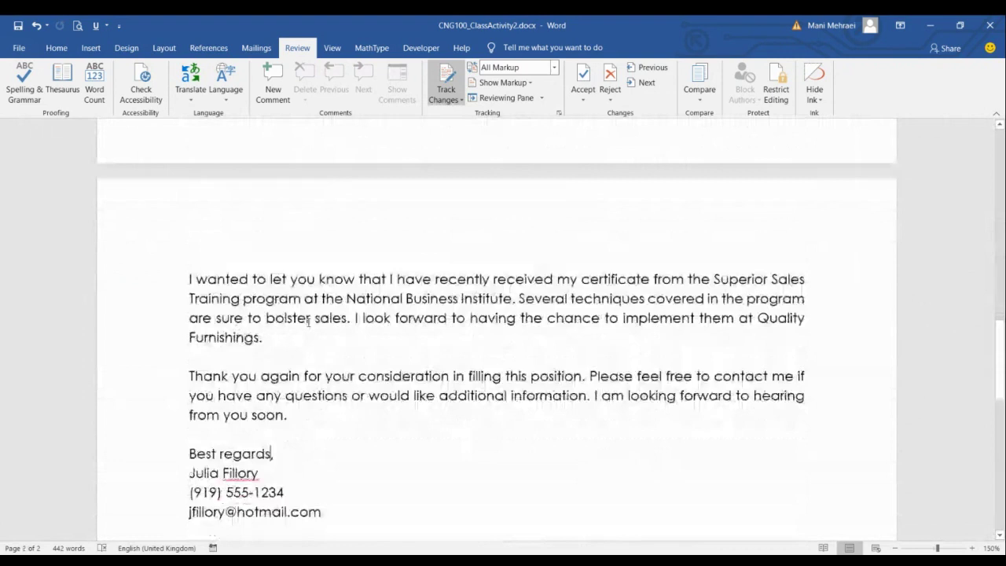
pyautogui.click(271, 378)
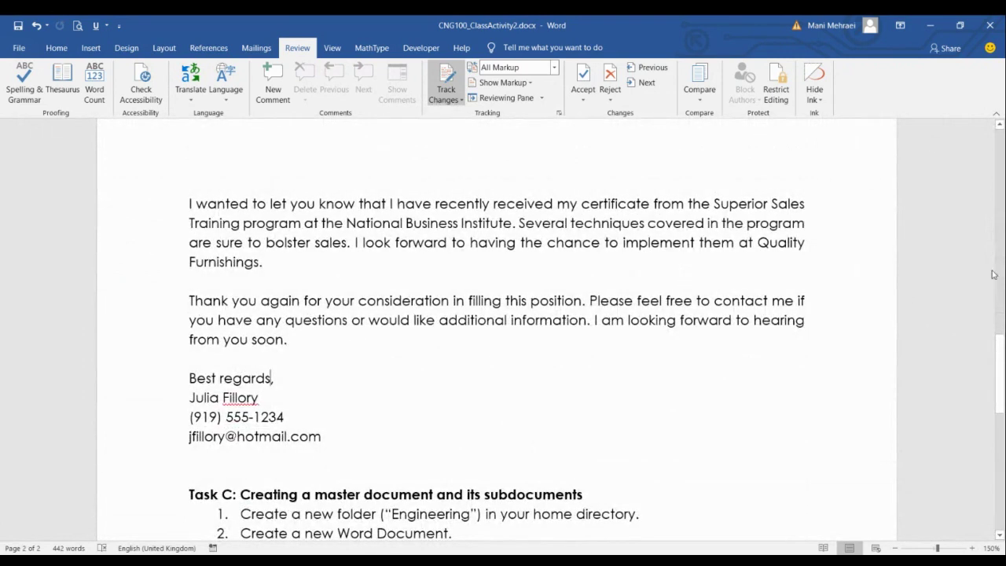
pyautogui.click(531, 82)
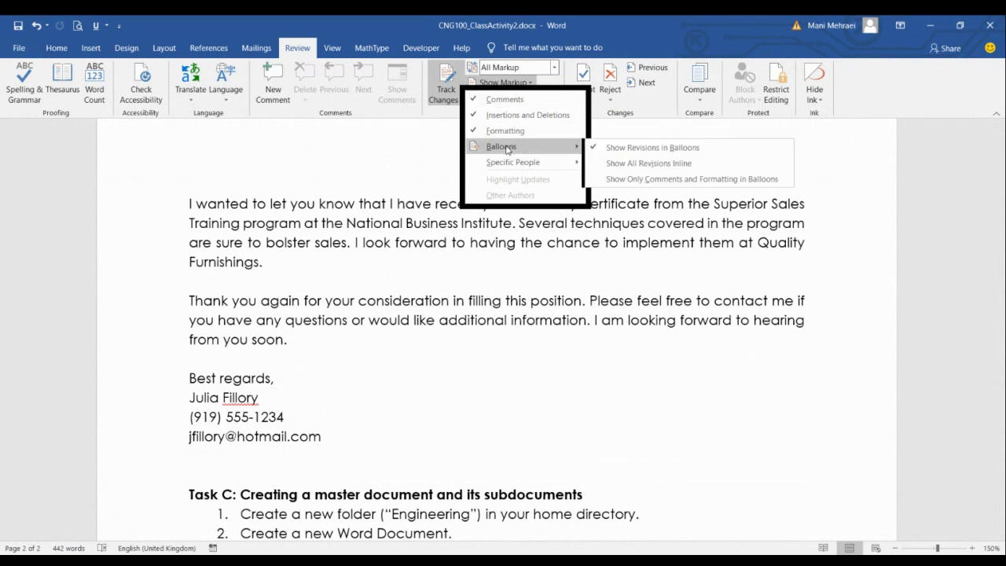
pyautogui.click(532, 83)
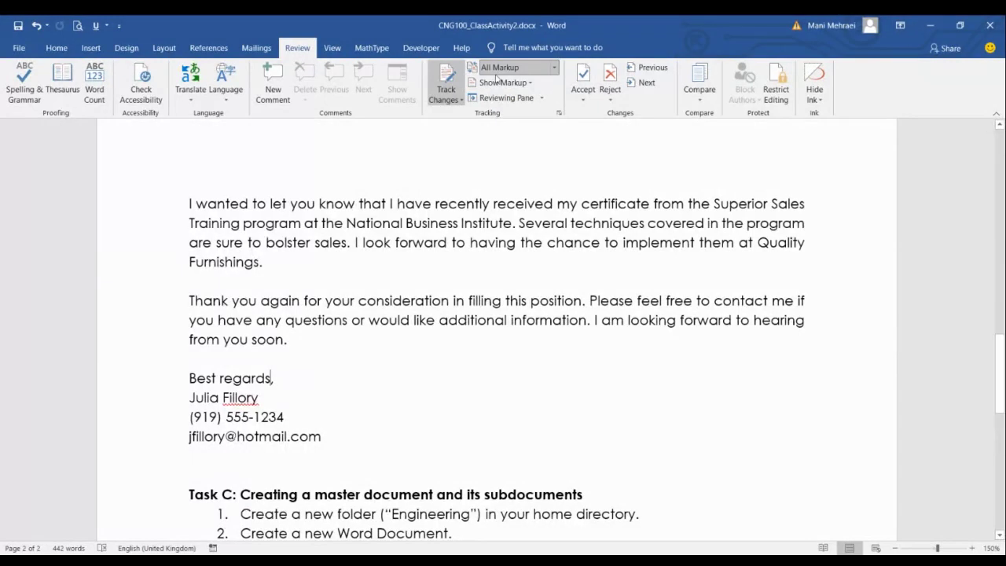